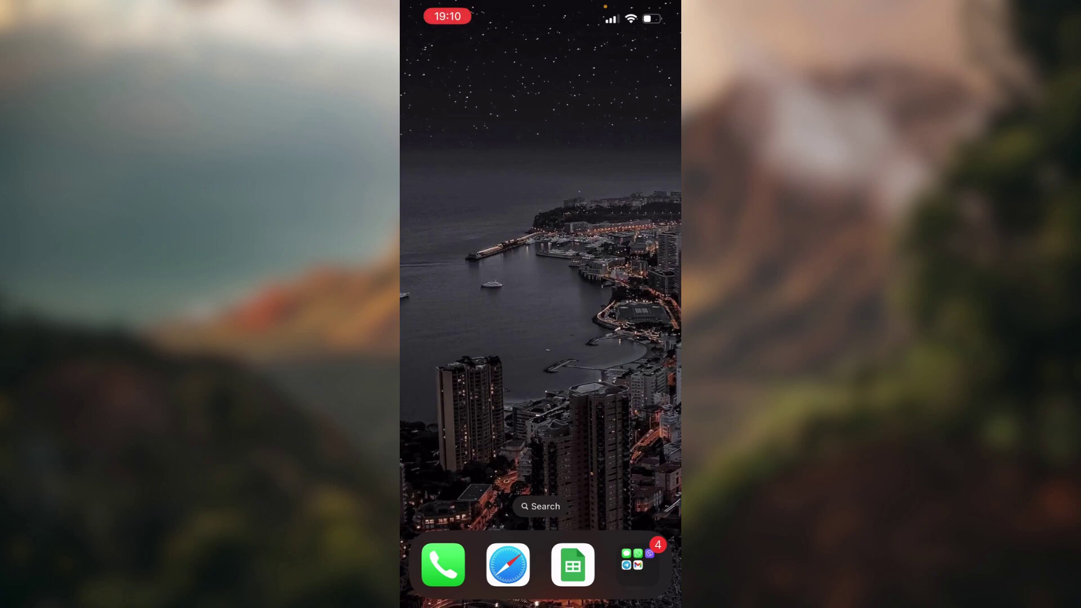
Swipe left from the Home Screen to bring up the App Library.
drag(625, 338, 439, 338)
click(579, 272)
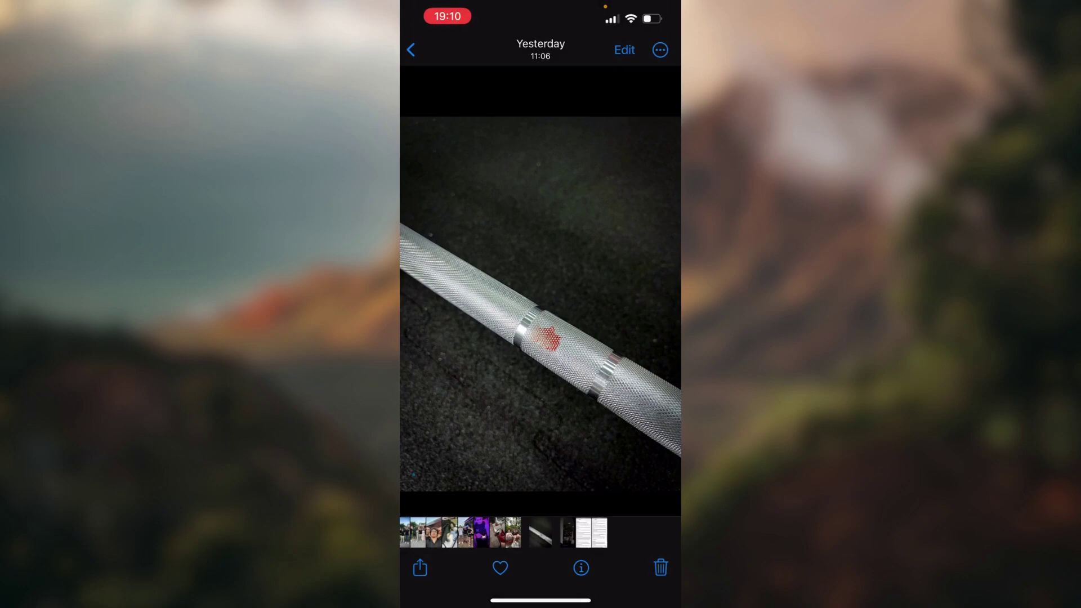
Open the barbell photo in the editor's crop and straighten tools.
click(624, 50)
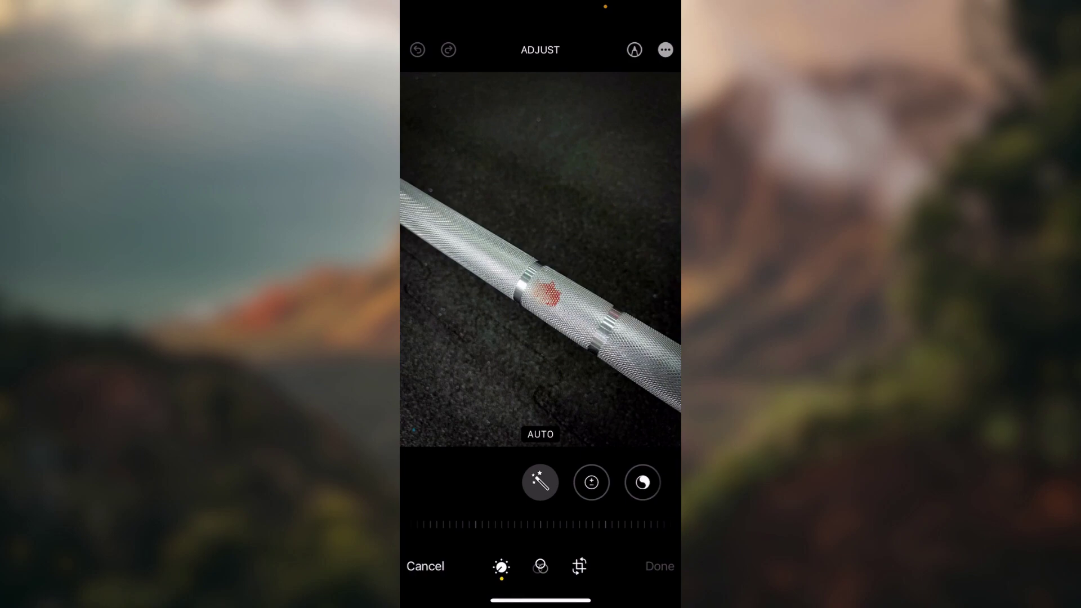
click(579, 566)
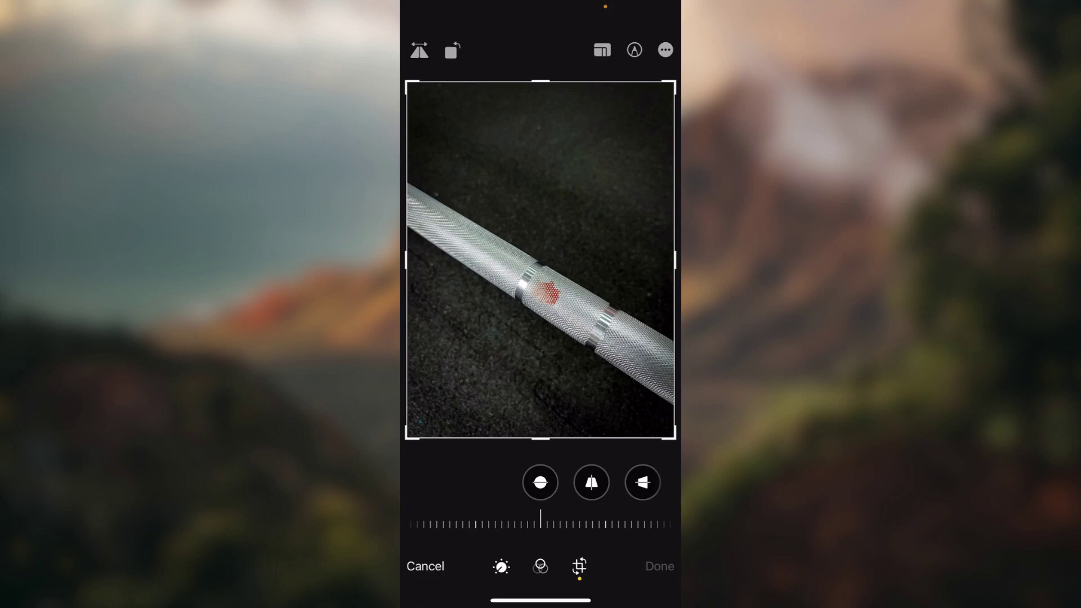
Rotate the barbell photo by repeated quarter-turns until it is upright in portrait again.
click(452, 51)
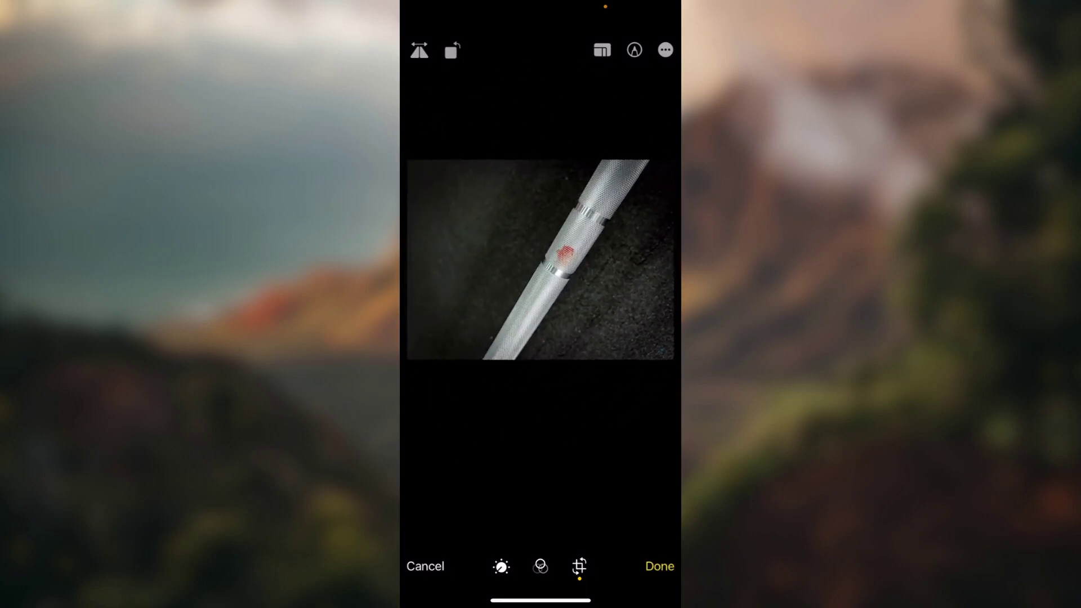
click(451, 51)
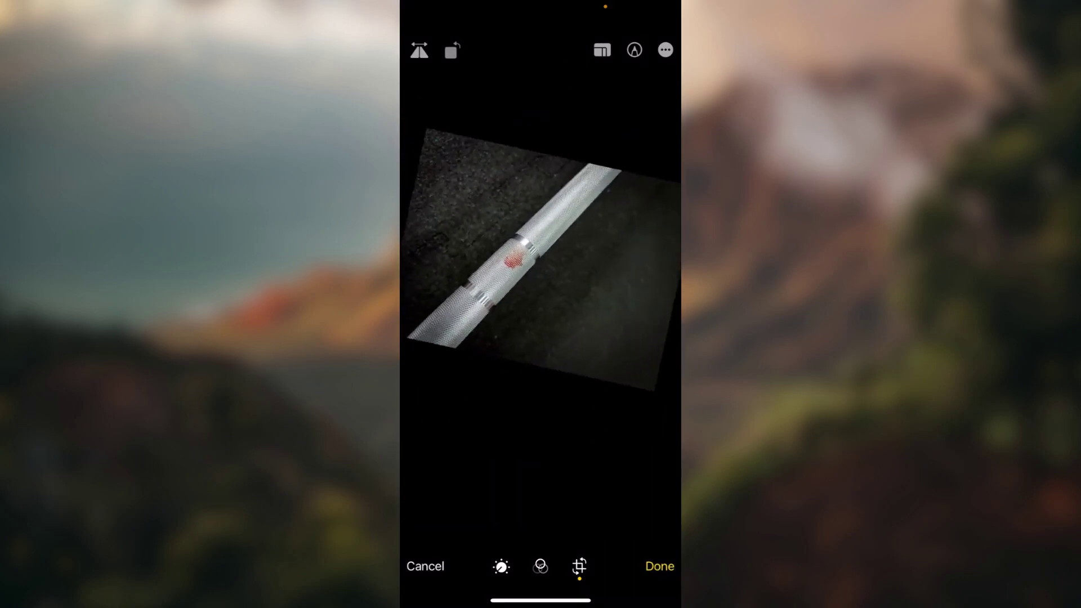
click(451, 51)
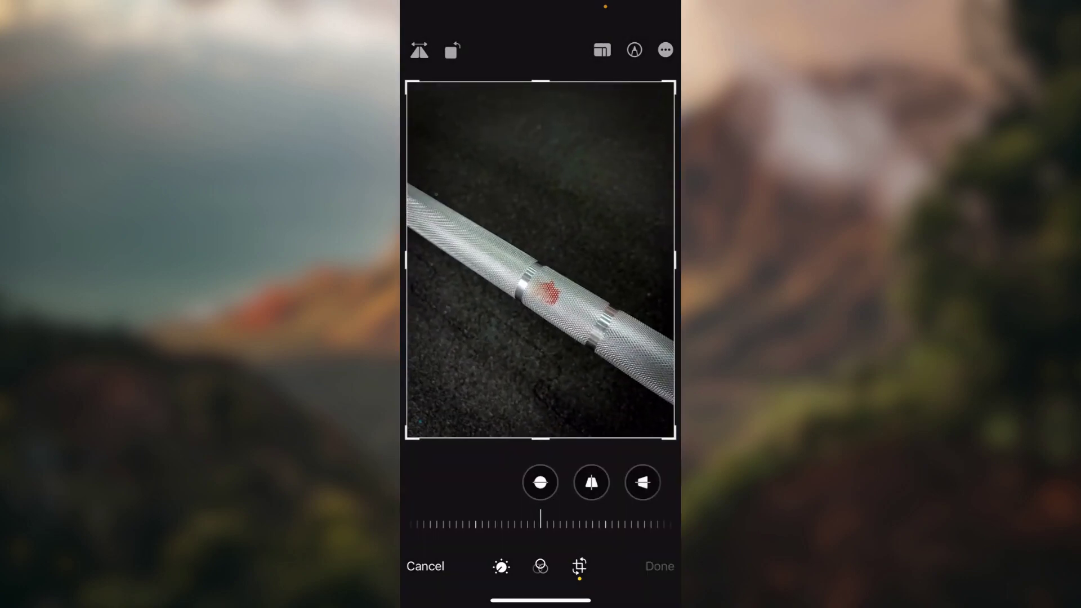
click(452, 51)
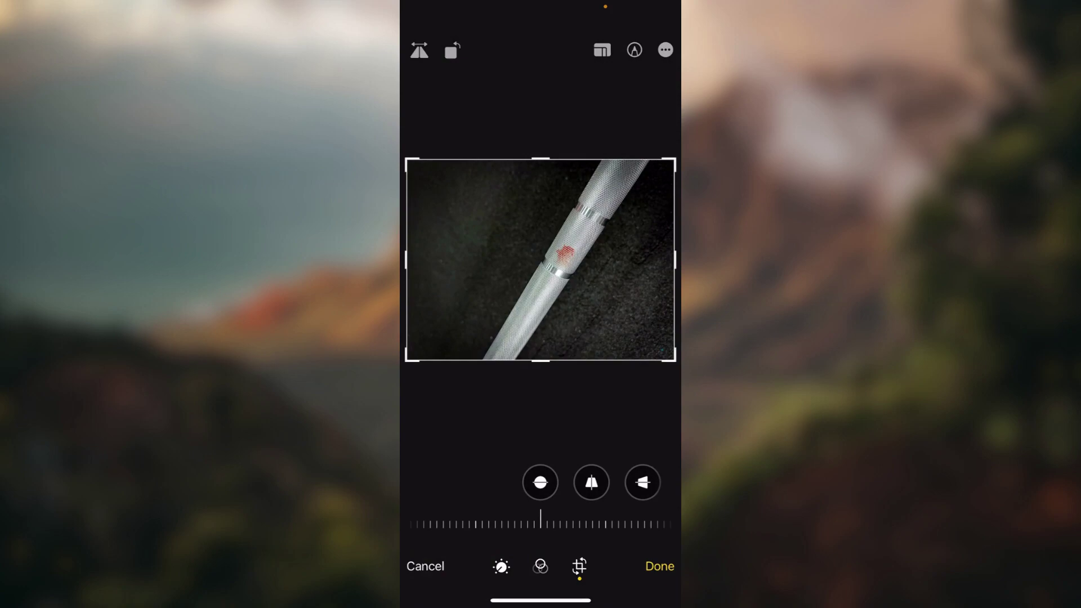
click(452, 50)
click(452, 51)
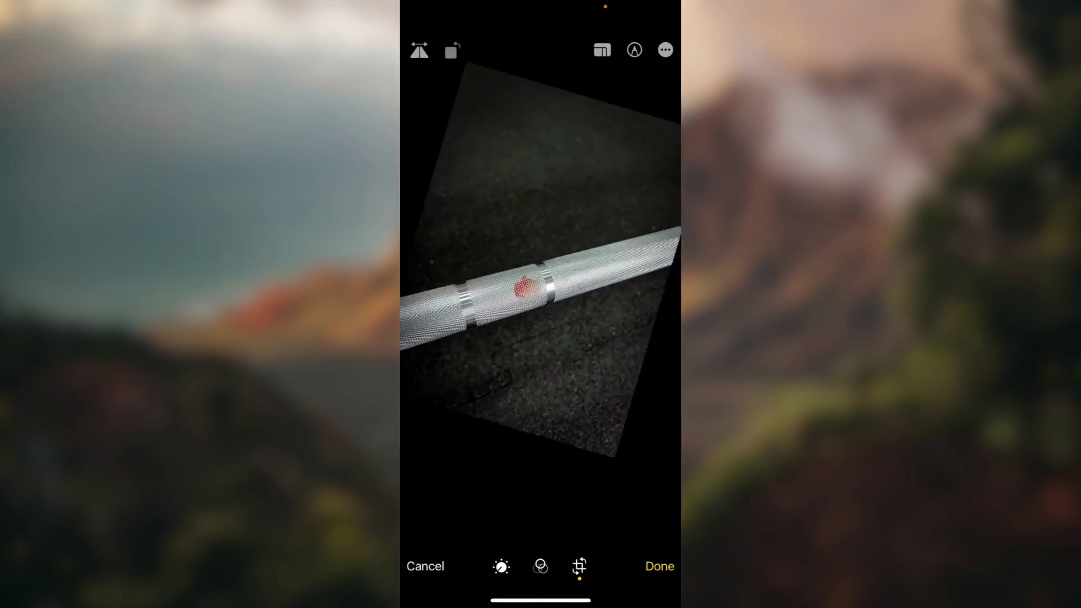
click(452, 50)
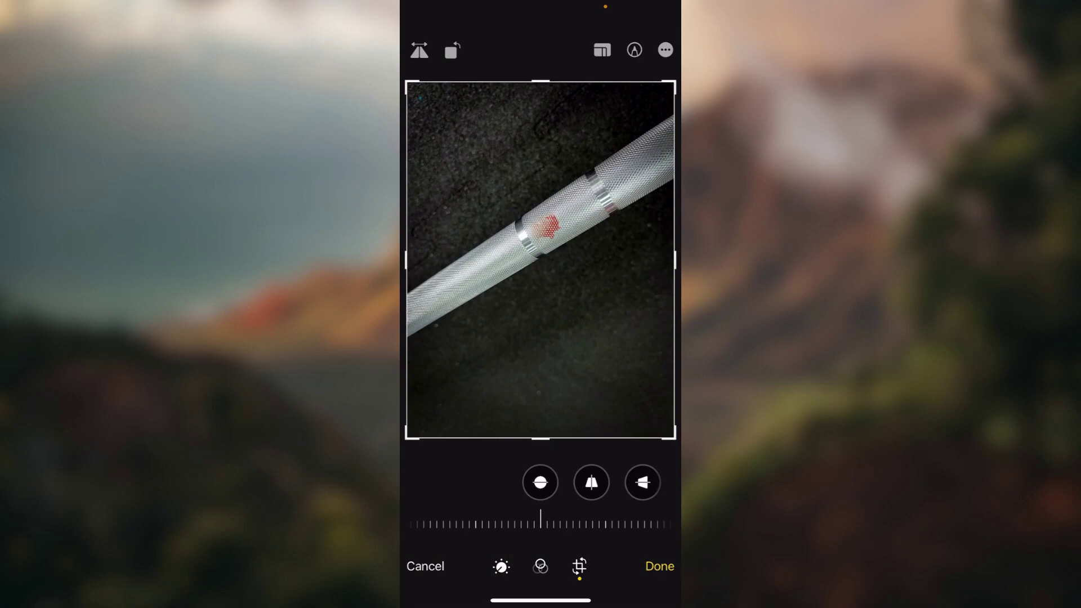
click(452, 51)
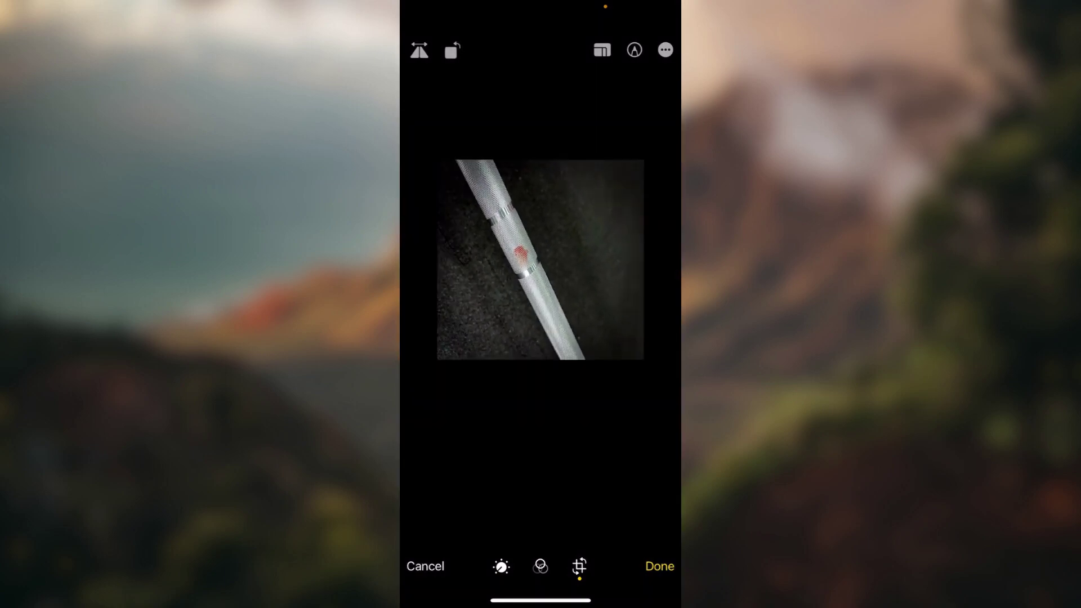
click(452, 50)
click(452, 51)
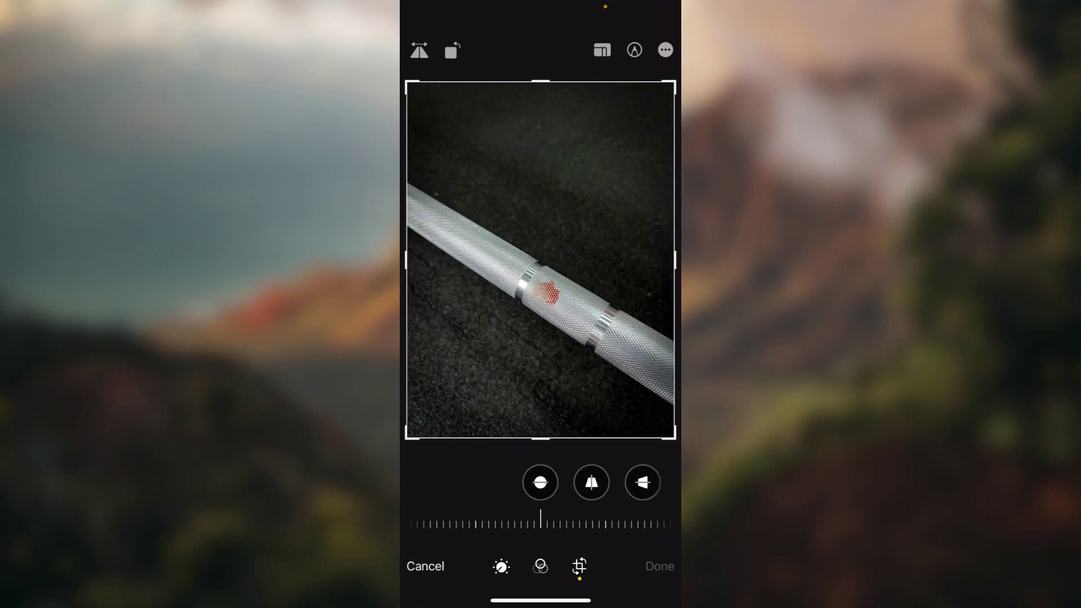
Cancel the crop edits so the barbell photo stays unchanged.
click(425, 566)
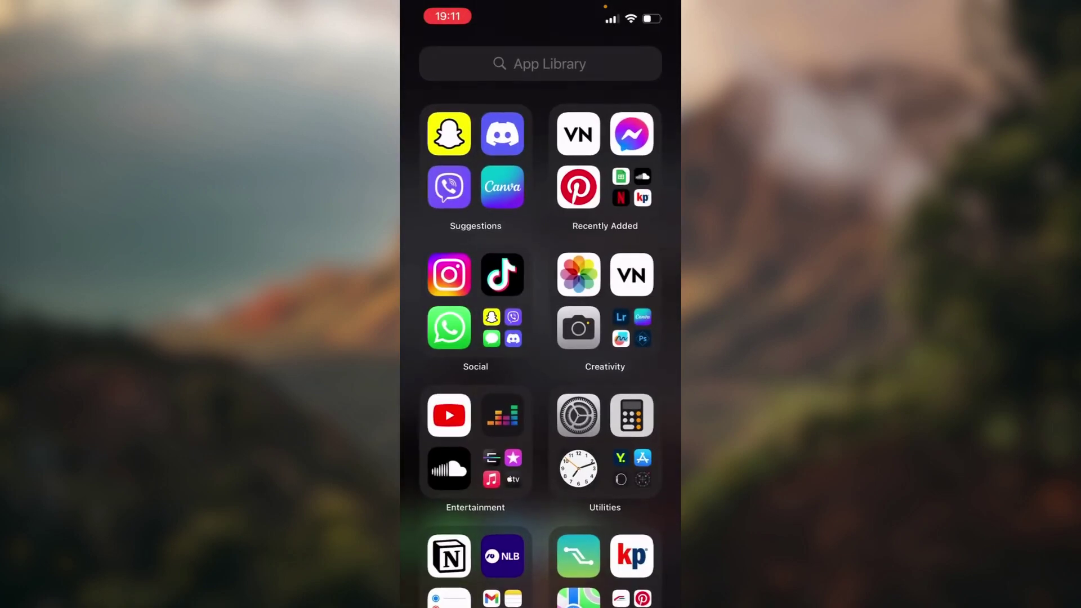